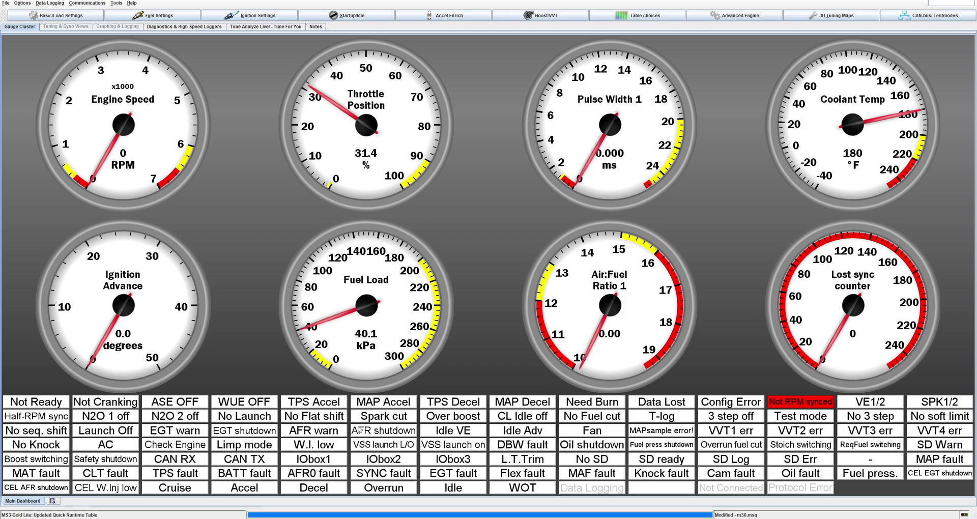
# Review the CAN Parameters settings.
pyautogui.click(897, 16)
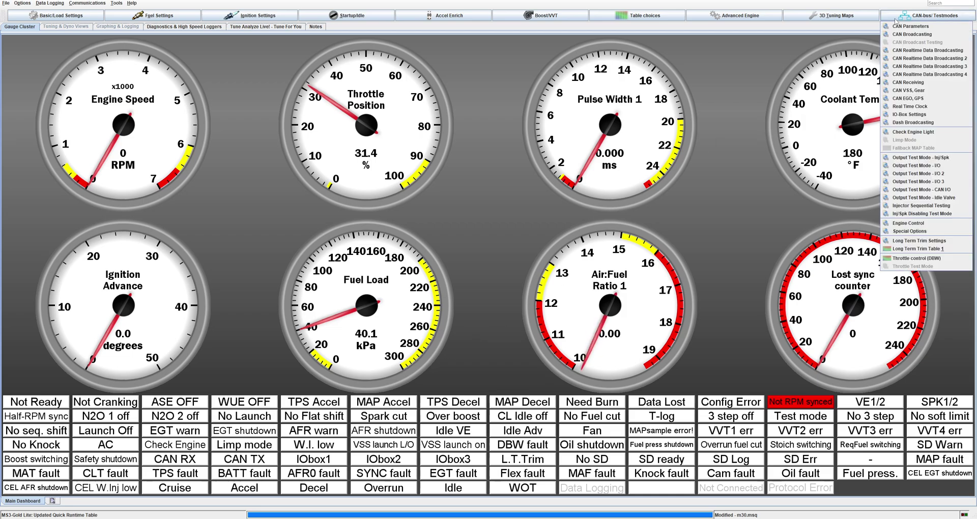
pyautogui.click(909, 27)
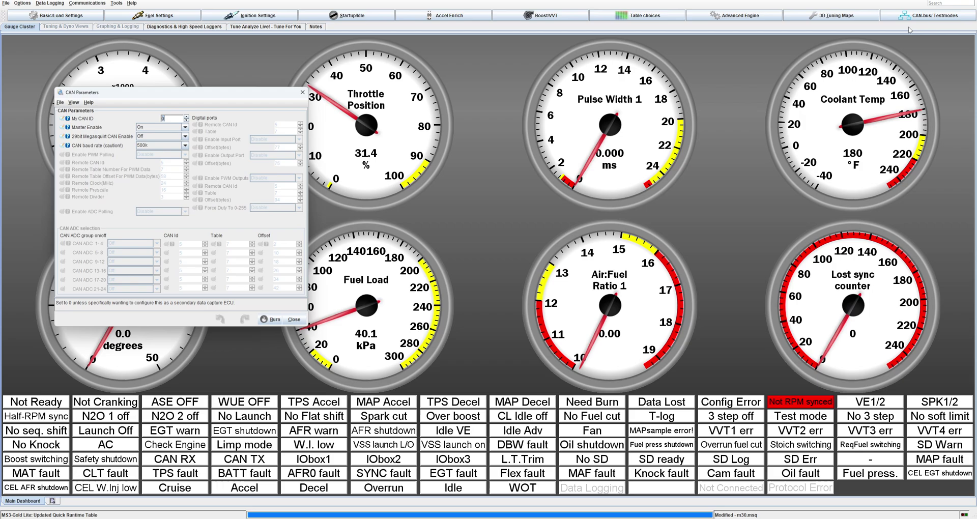
pyautogui.moveTo(223, 92); pyautogui.dragTo(536, 94)
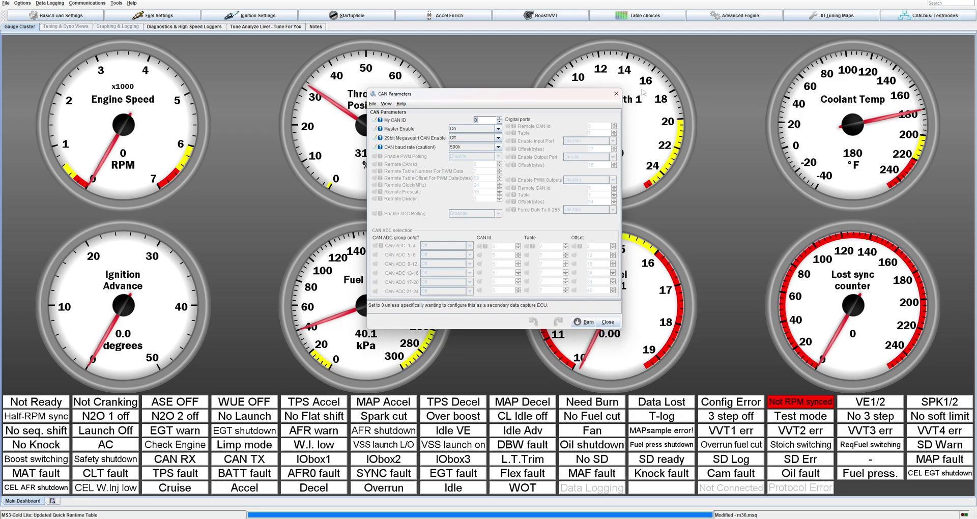
pyautogui.click(617, 95)
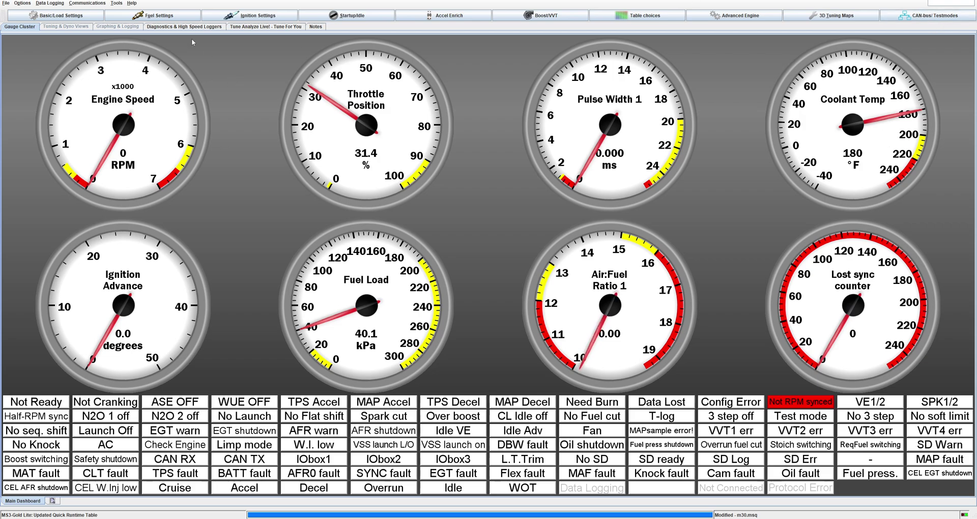
# Inspect the AFR table calibration.
pyautogui.click(117, 3)
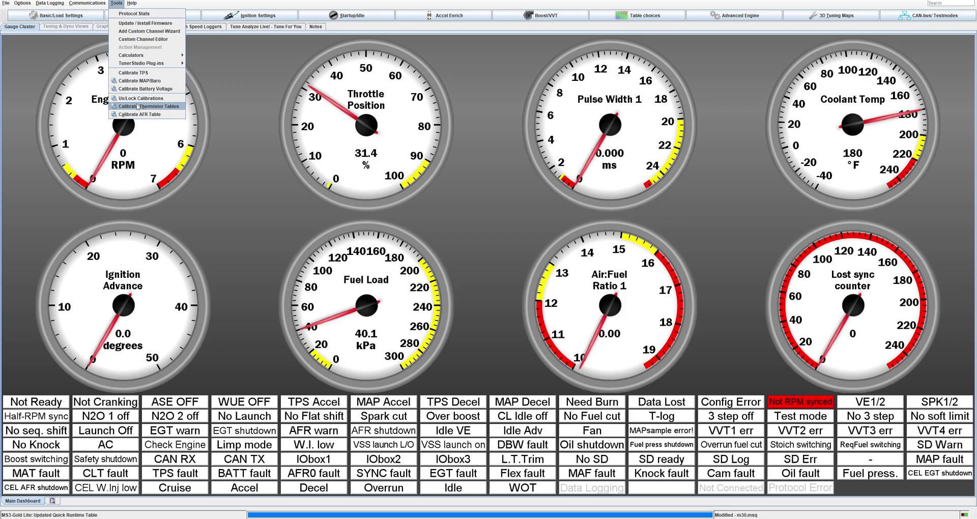
pyautogui.click(140, 115)
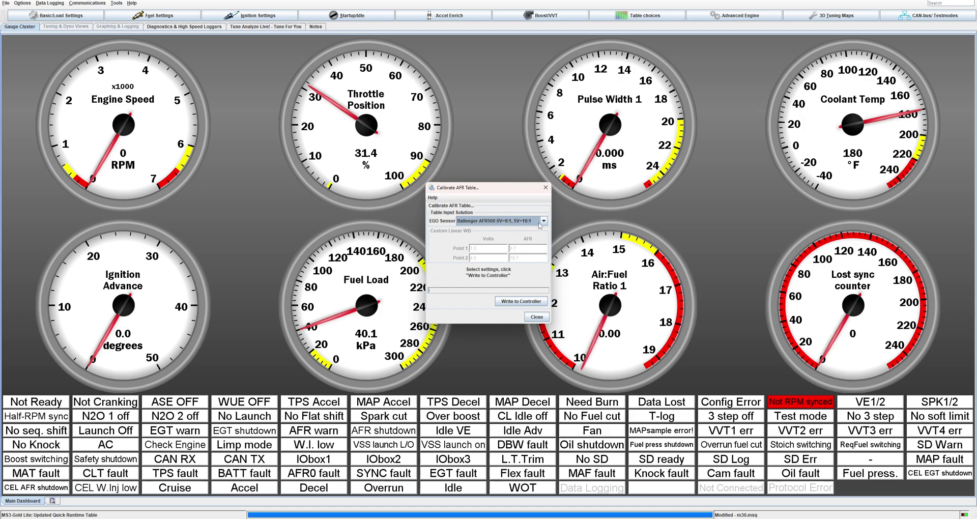
pyautogui.click(545, 188)
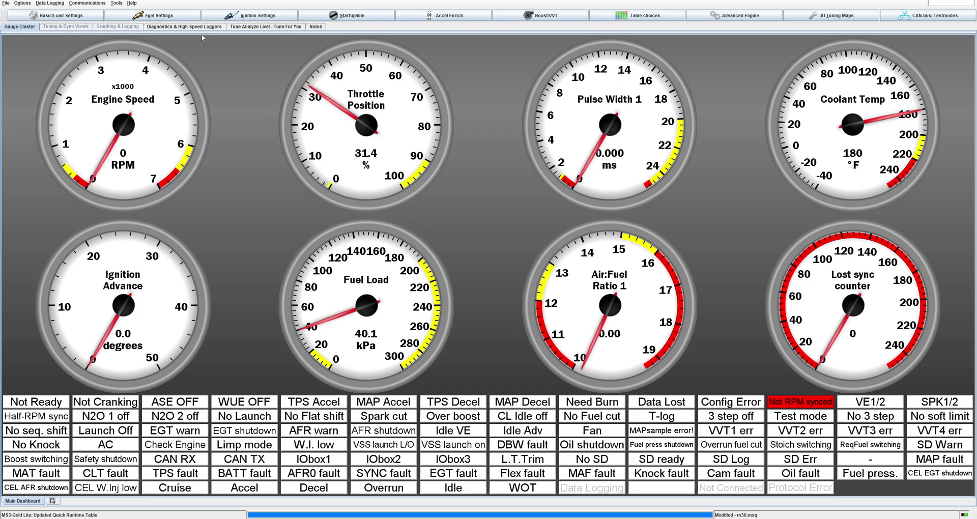
# Keep CAN EGO as the EGO 1 port in AFR/EGO Control, rechecking the AFR table calibration.
pyautogui.click(151, 16)
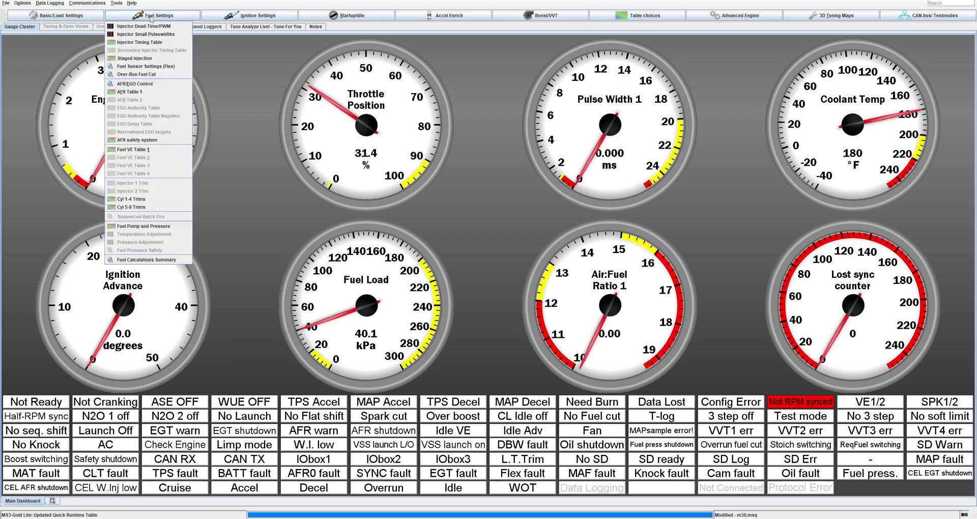
pyautogui.click(135, 83)
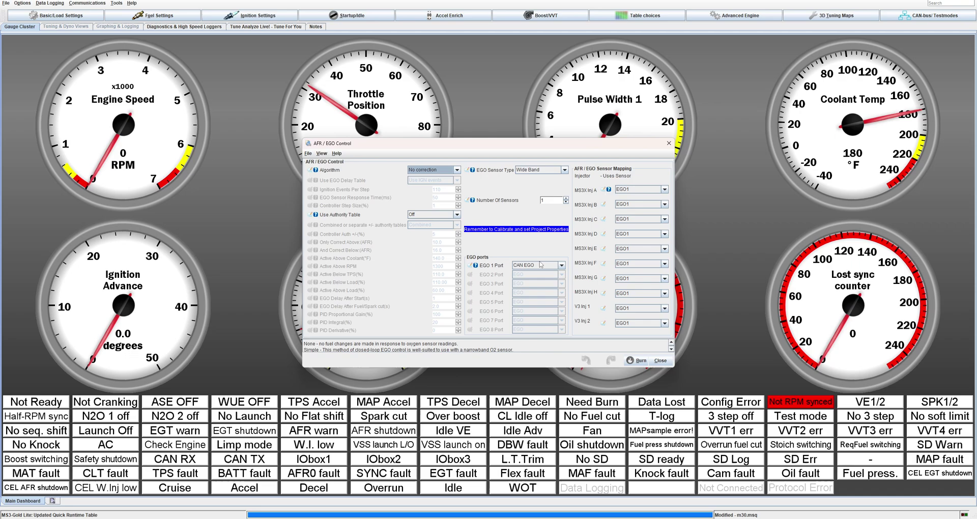
pyautogui.moveTo(474, 144); pyautogui.dragTo(249, 76)
pyautogui.click(116, 3)
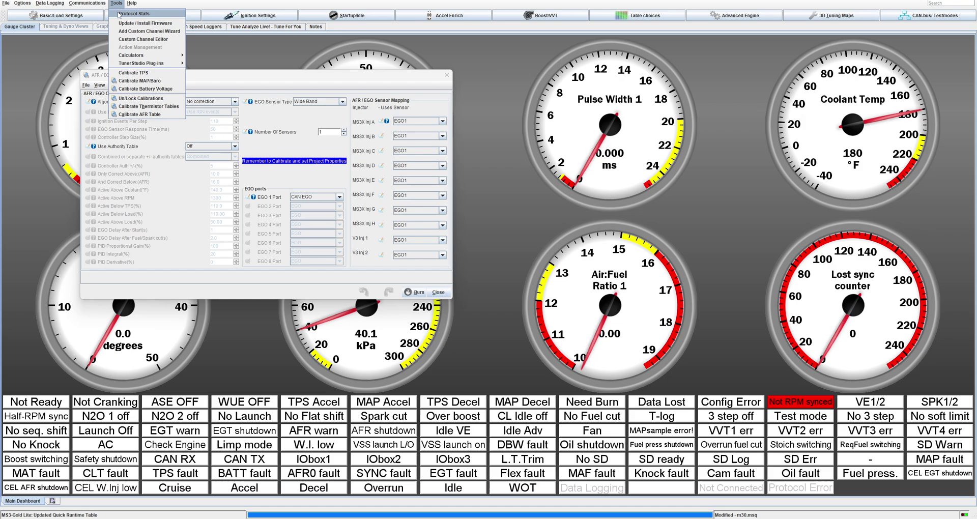
pyautogui.click(179, 122)
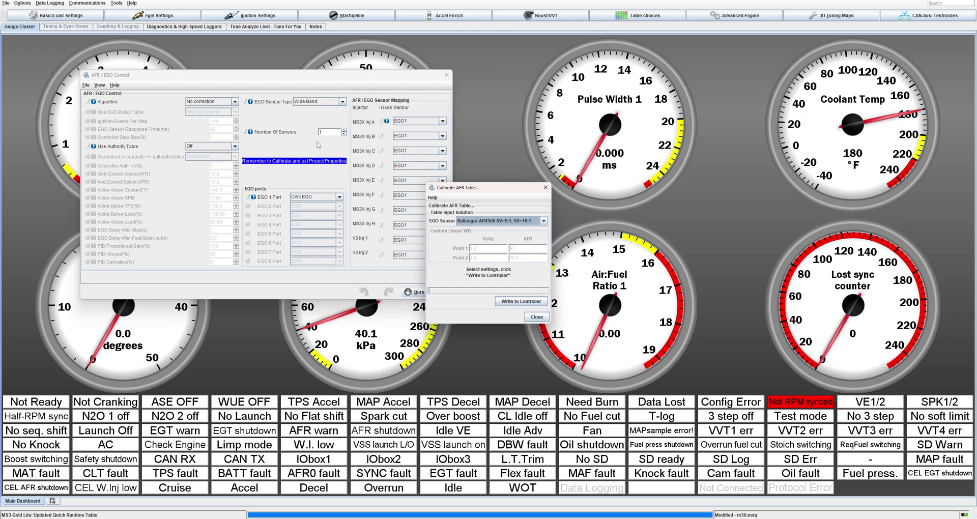
pyautogui.click(545, 188)
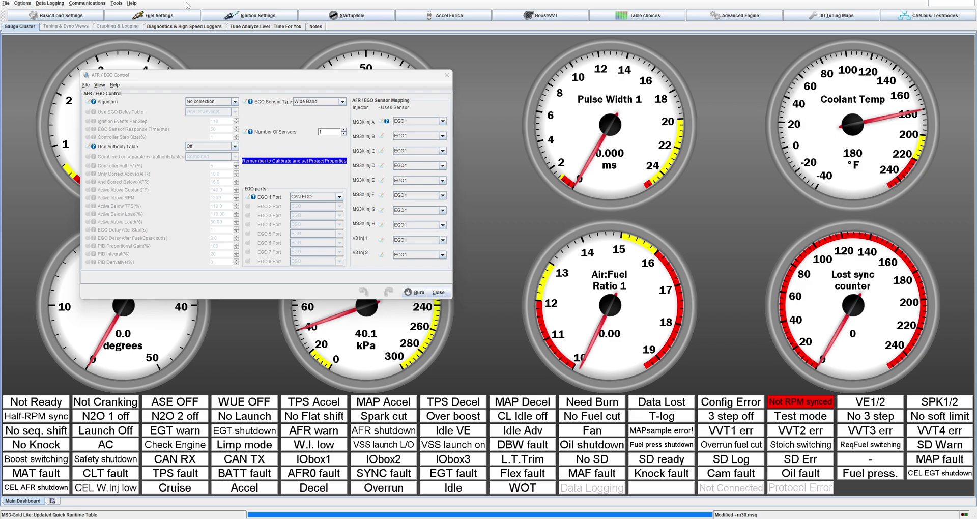
pyautogui.moveTo(160, 80); pyautogui.dragTo(313, 84)
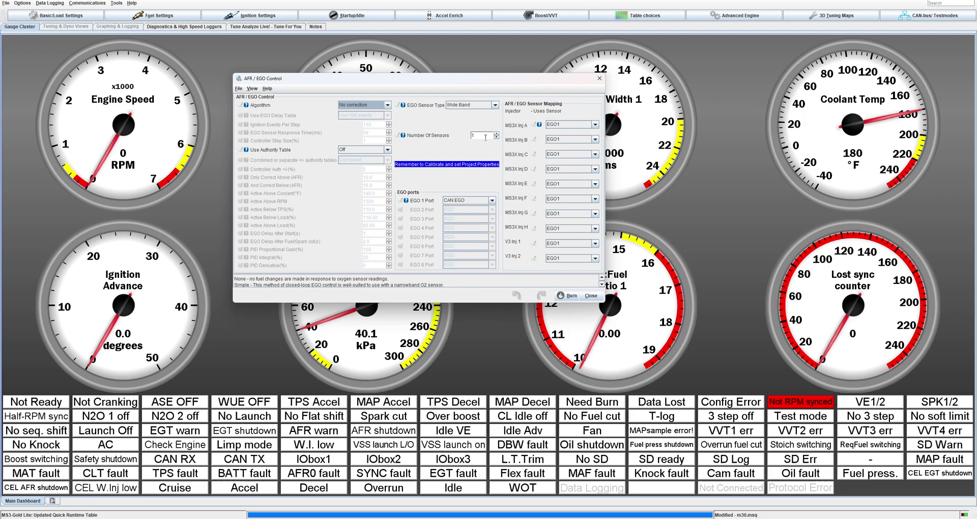
pyautogui.click(469, 202)
pyautogui.click(469, 207)
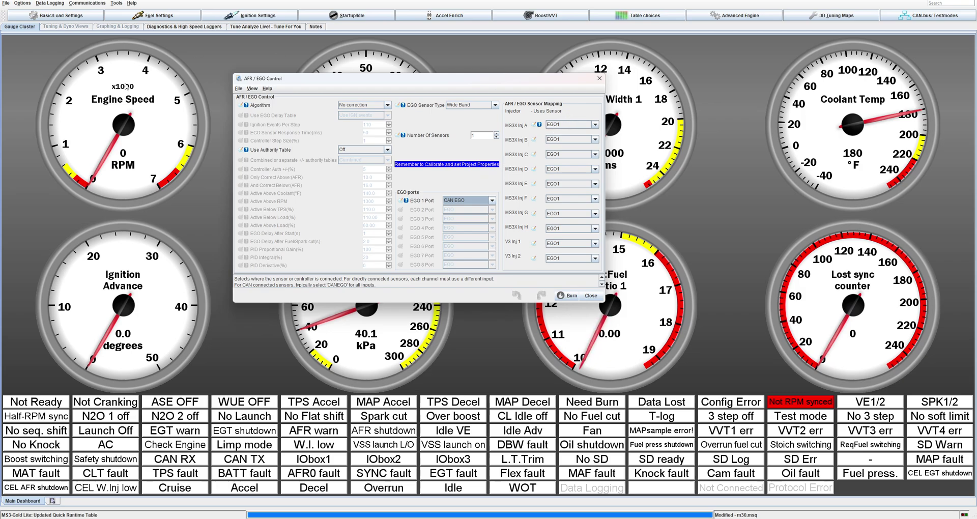
pyautogui.click(599, 79)
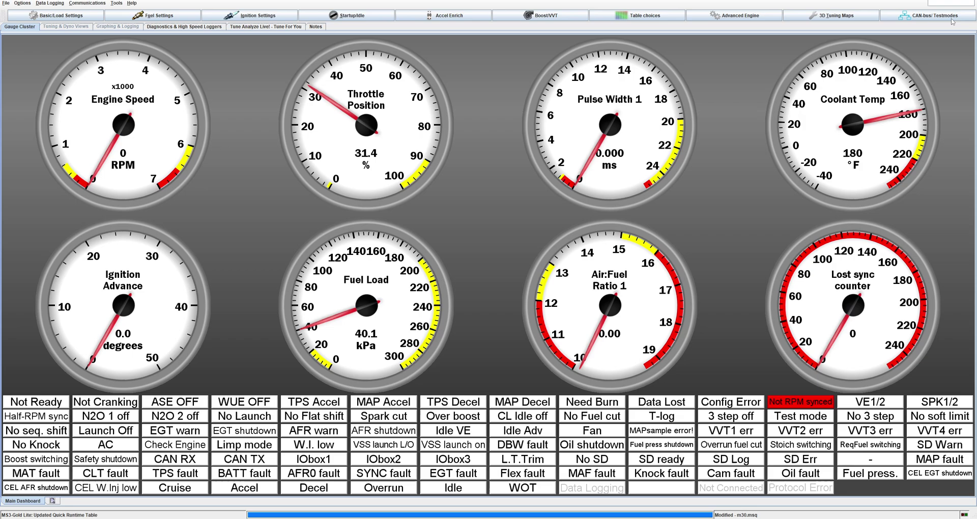
# In CAN receiving, keep receiving enabled and CAN data sharing On.
pyautogui.click(932, 15)
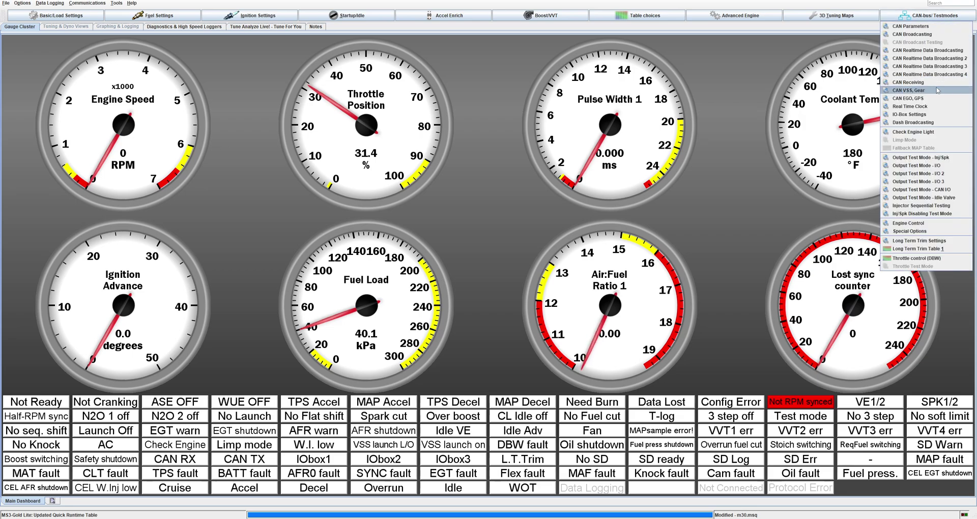
pyautogui.click(909, 82)
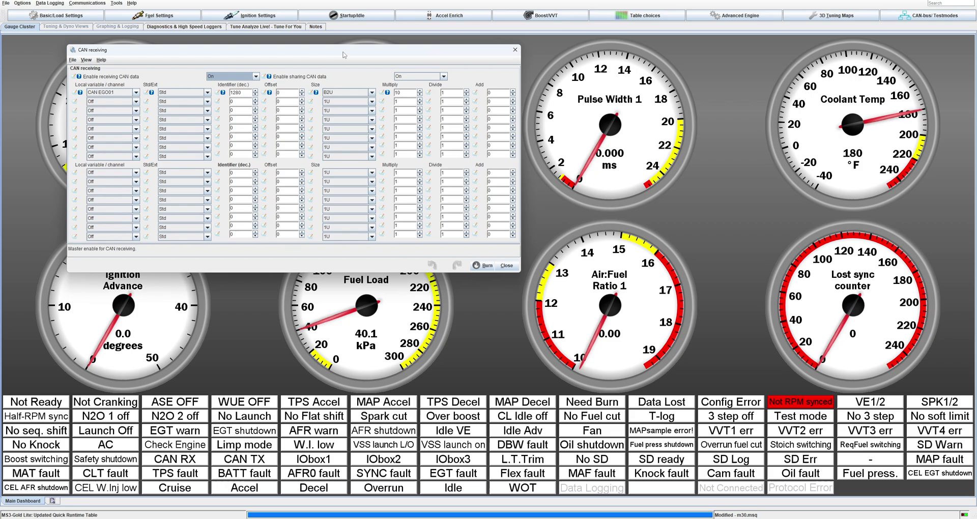
pyautogui.moveTo(344, 55); pyautogui.dragTo(524, 125)
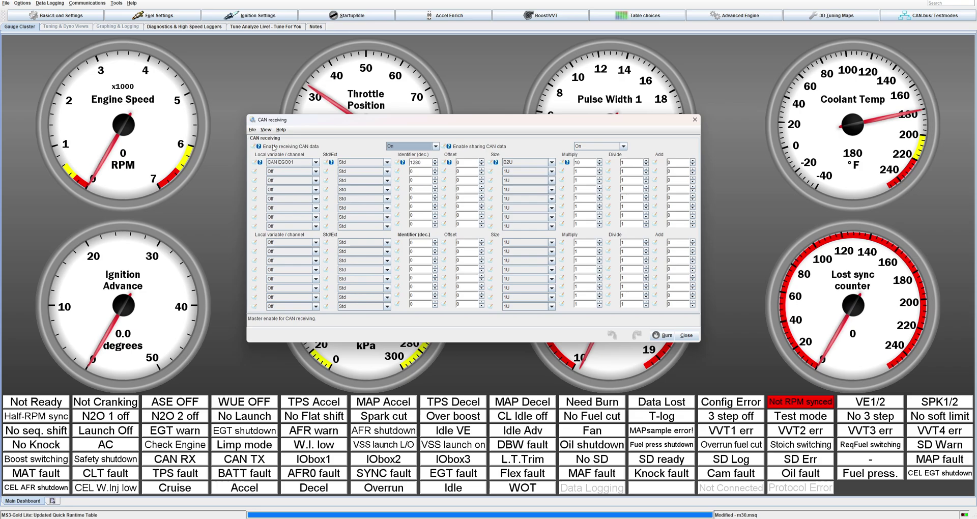
pyautogui.click(422, 147)
pyautogui.click(423, 161)
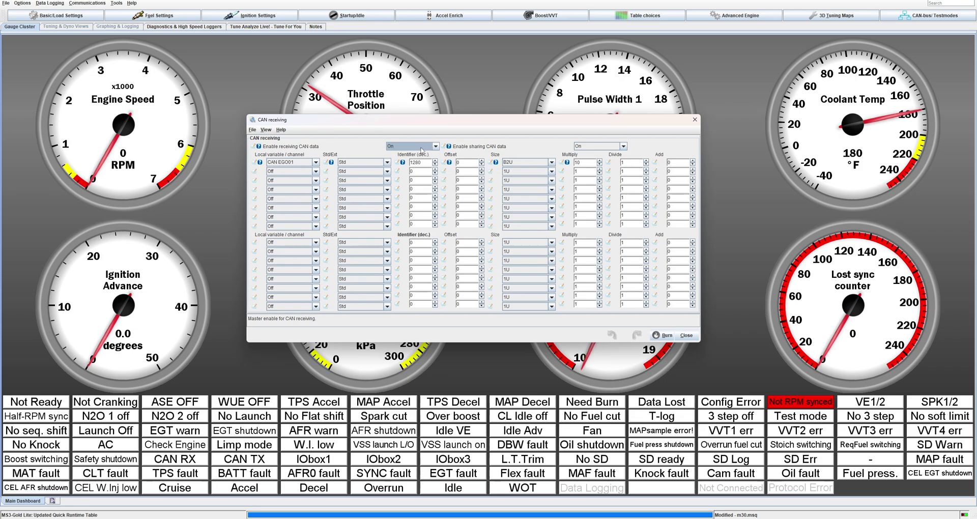
pyautogui.click(600, 146)
pyautogui.click(596, 161)
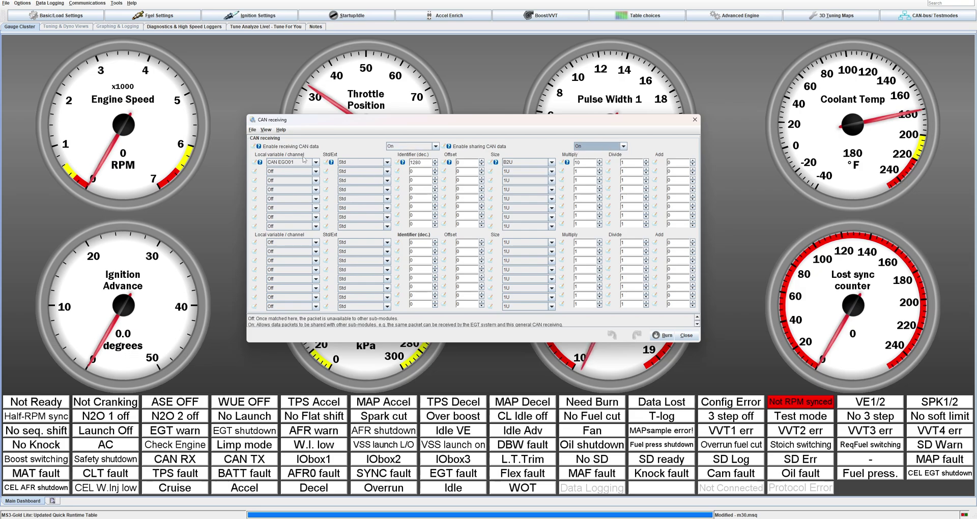
# Keep CAN EGO01 as the first row's channel, with identifier 1280 and offset 0.
pyautogui.click(289, 164)
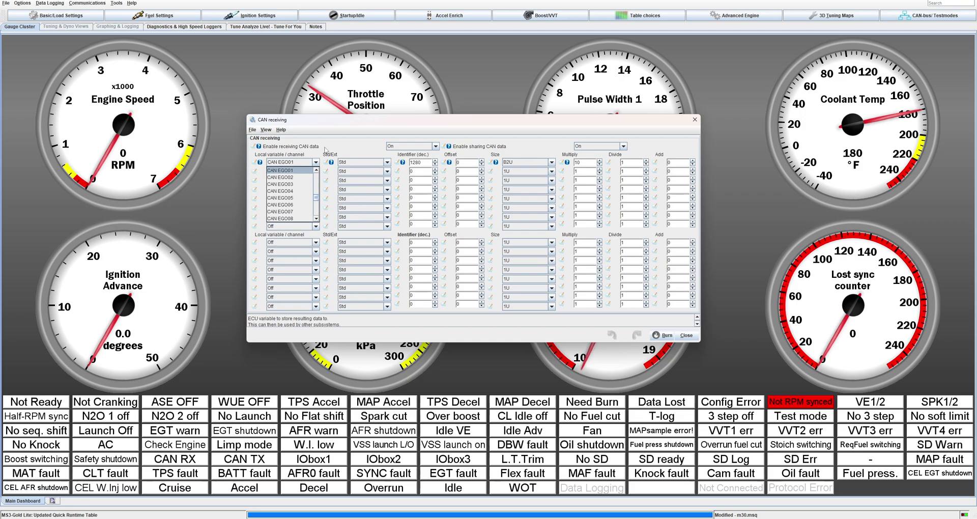
pyautogui.click(326, 151)
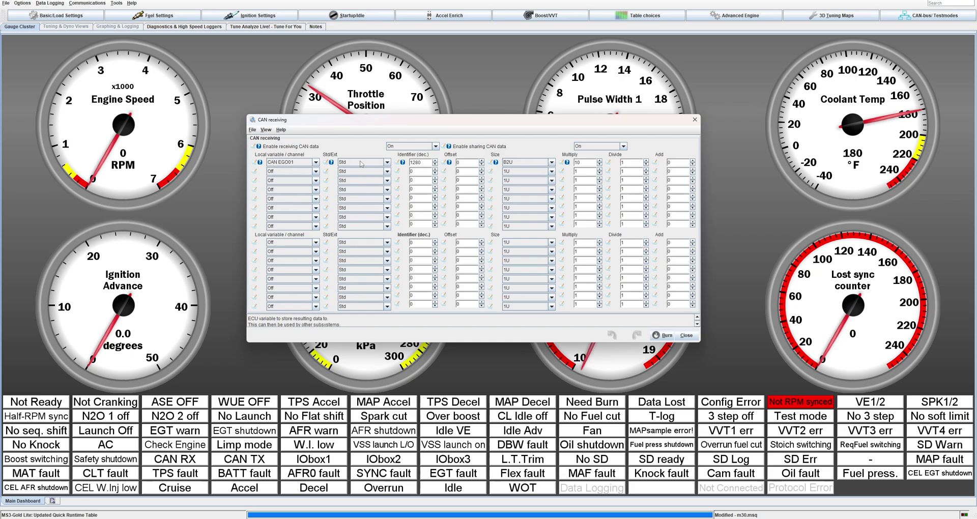
pyautogui.click(412, 162)
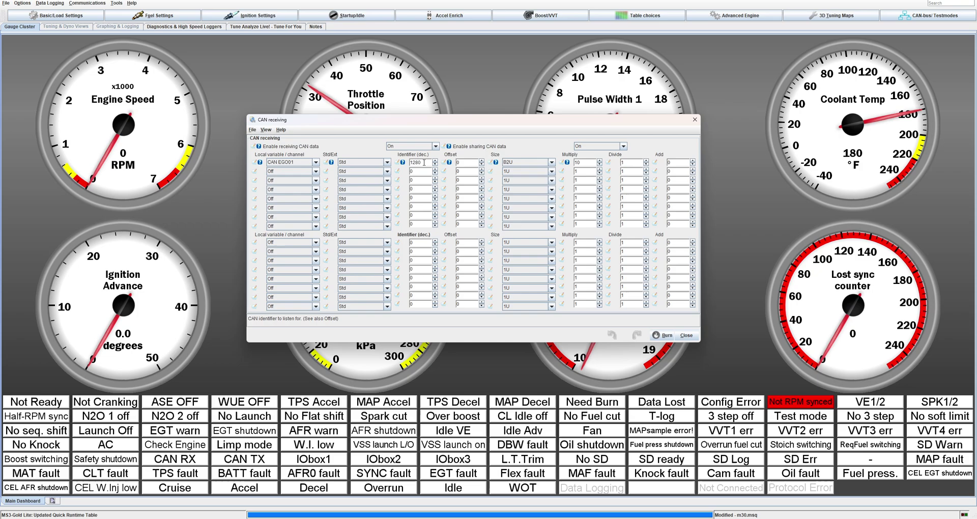
pyautogui.moveTo(427, 163); pyautogui.dragTo(414, 162)
pyautogui.click(427, 162)
pyautogui.click(471, 163)
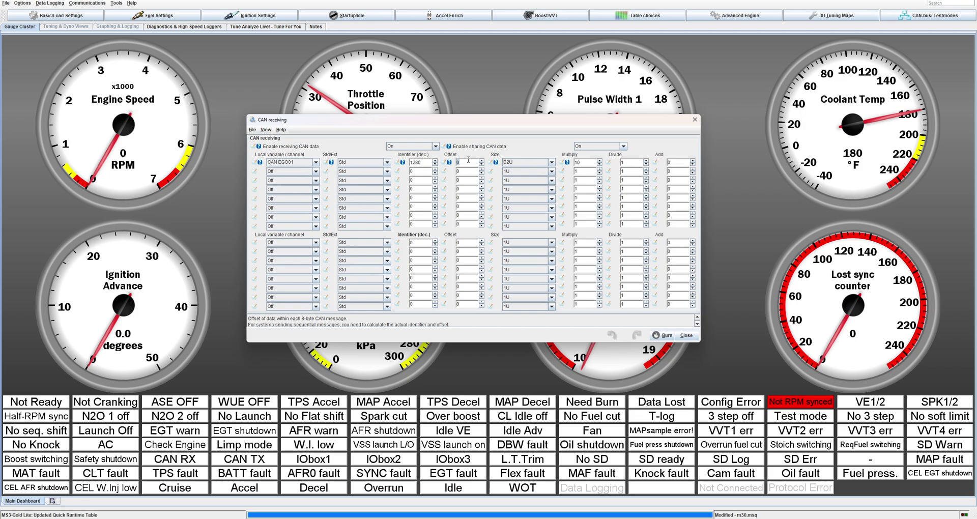
# Check the Size help for B2U, then set the first row's Multiply to 10.
pyautogui.click(506, 164)
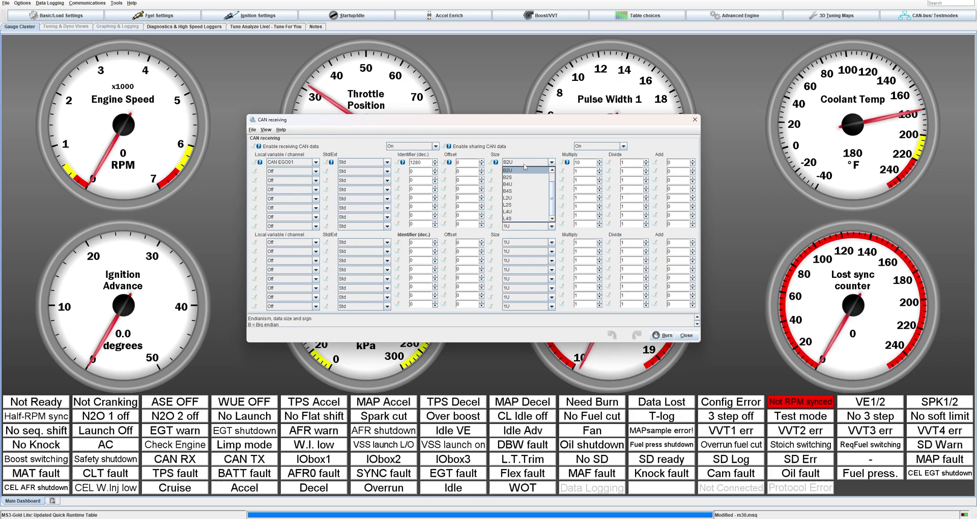
pyautogui.click(495, 162)
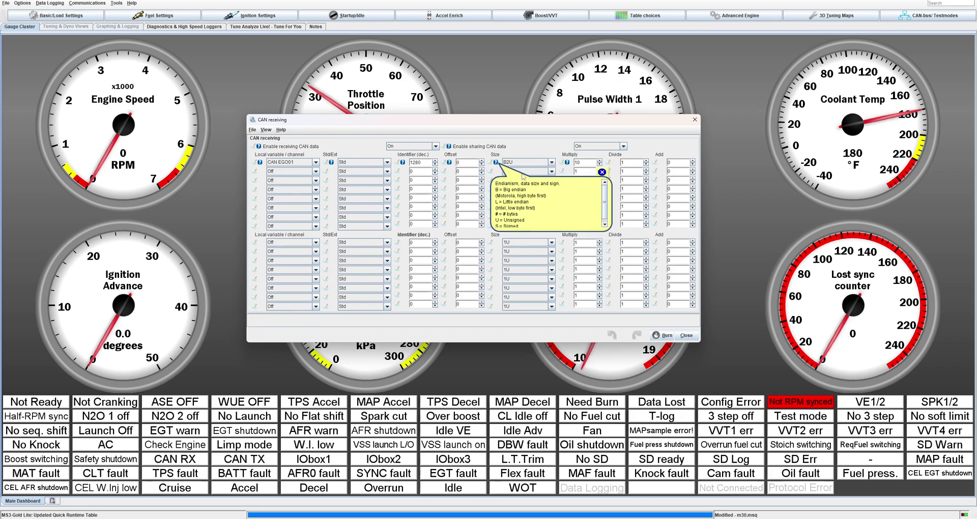
pyautogui.scroll(-1, 543, 202)
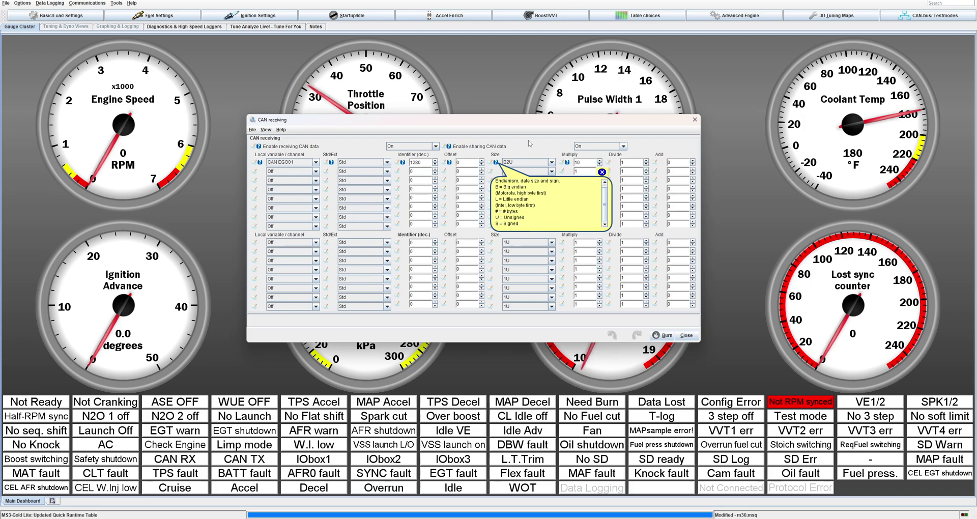
pyautogui.click(496, 164)
pyautogui.click(497, 163)
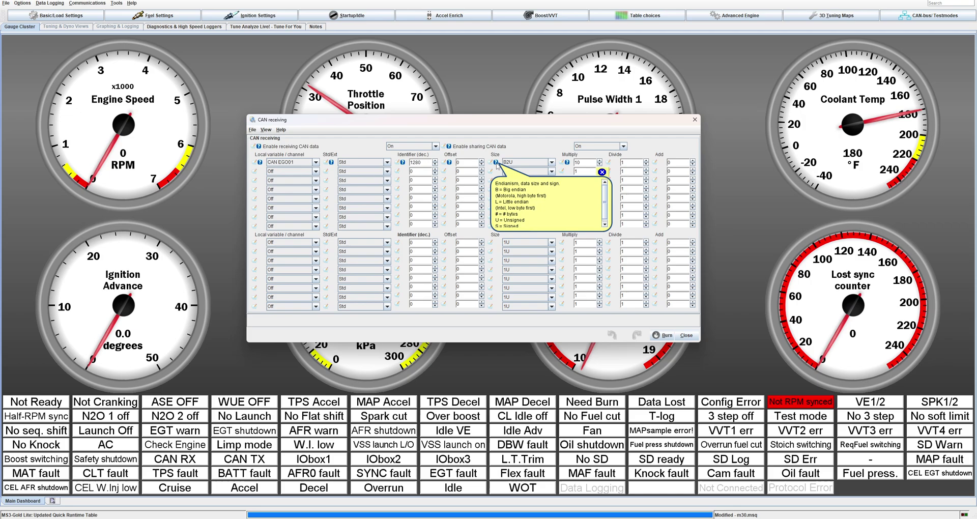
pyautogui.click(578, 162)
pyautogui.write('0')
pyautogui.click(636, 162)
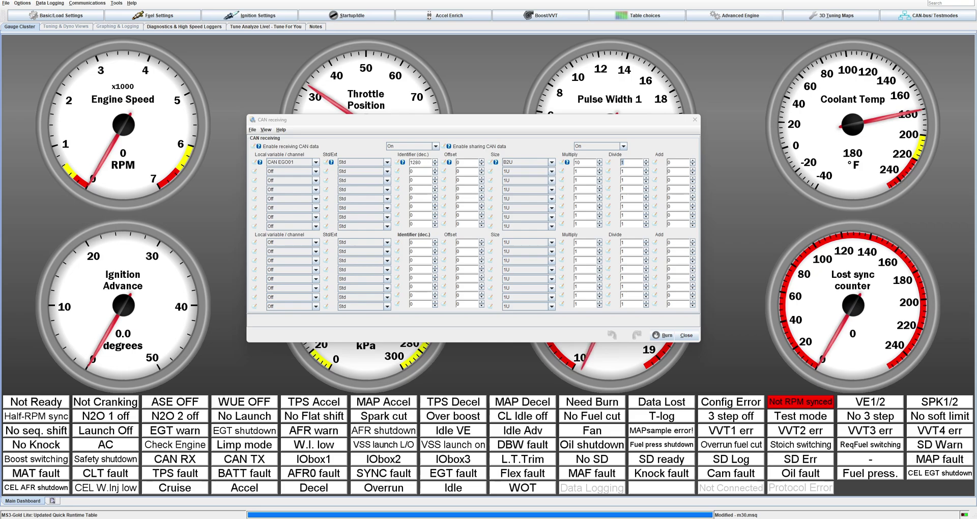
# Keep Generic as the EGO data source in the CAN EGO, GPS settings.
pyautogui.click(695, 119)
pyautogui.click(930, 15)
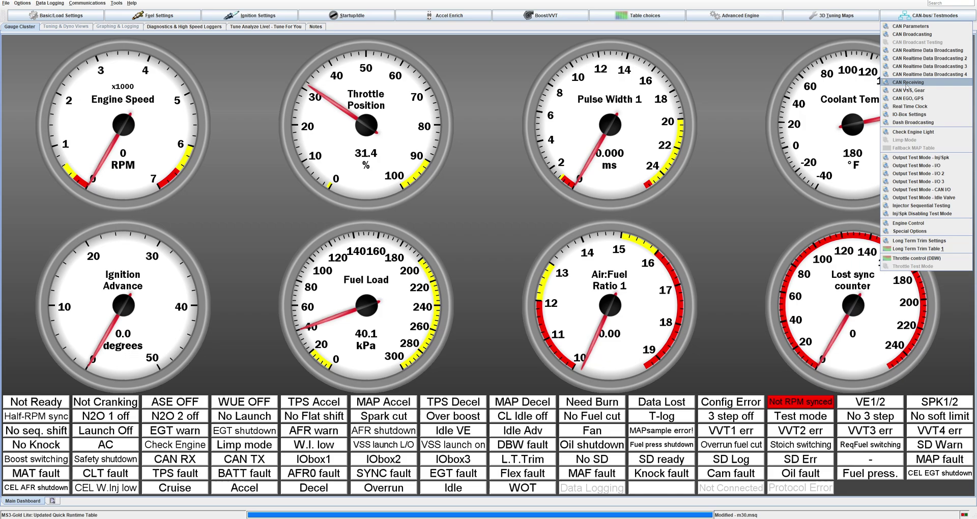
pyautogui.click(940, 99)
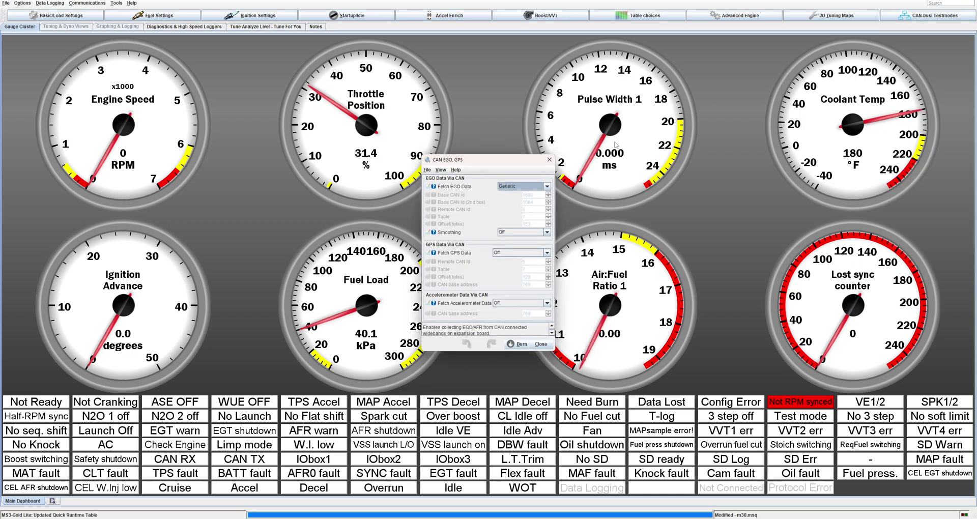
pyautogui.click(539, 187)
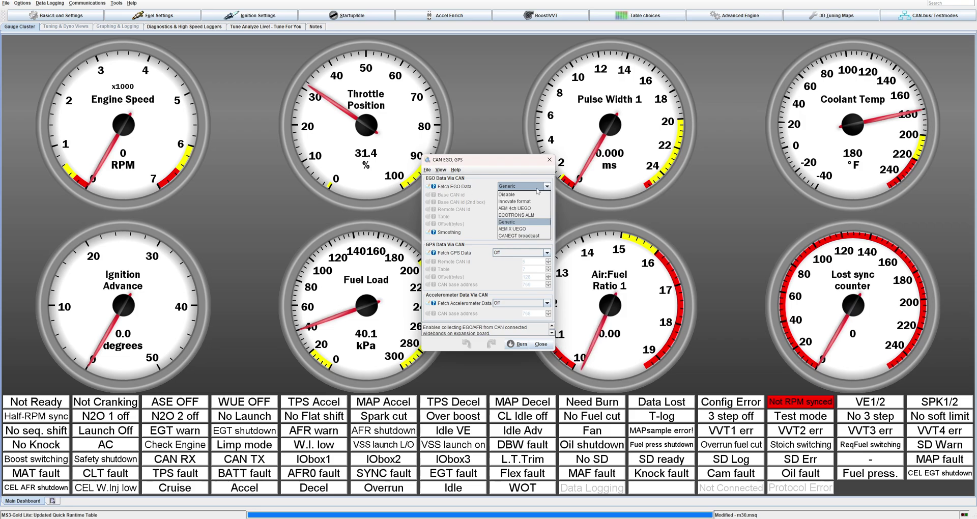
pyautogui.click(523, 223)
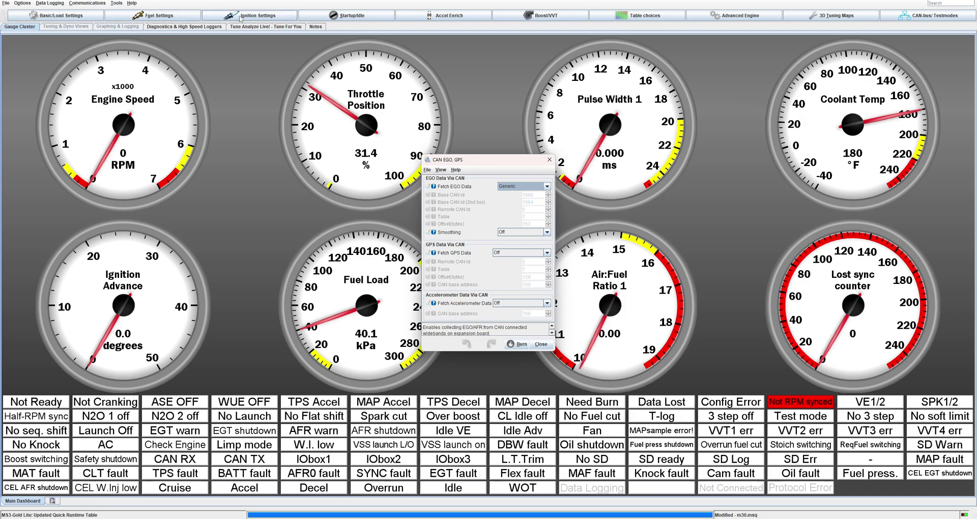
# Review the AFR/EGO Control settings.
pyautogui.click(189, 21)
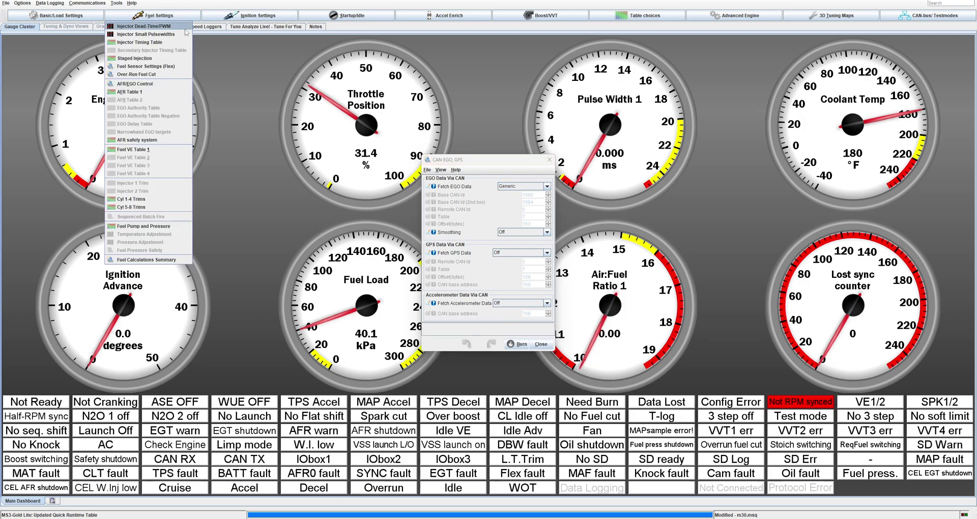
pyautogui.click(153, 92)
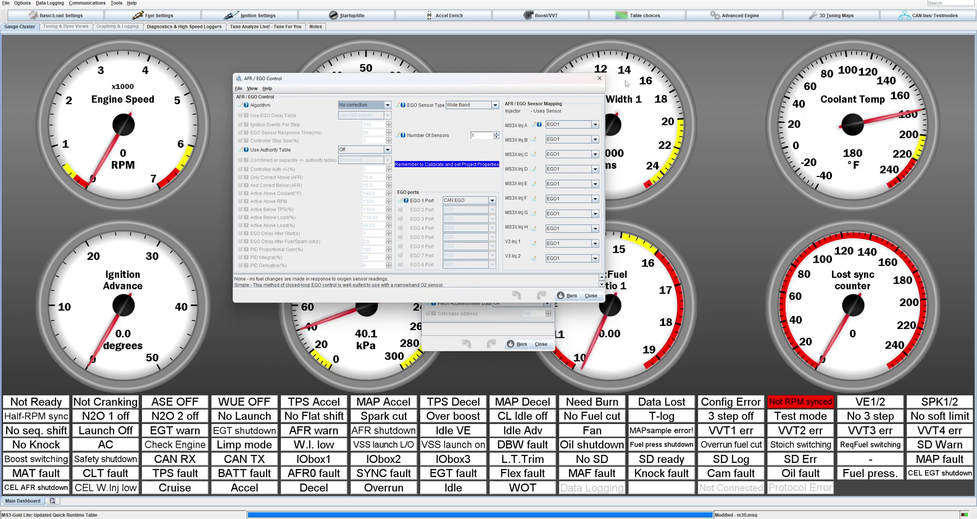
pyautogui.click(600, 78)
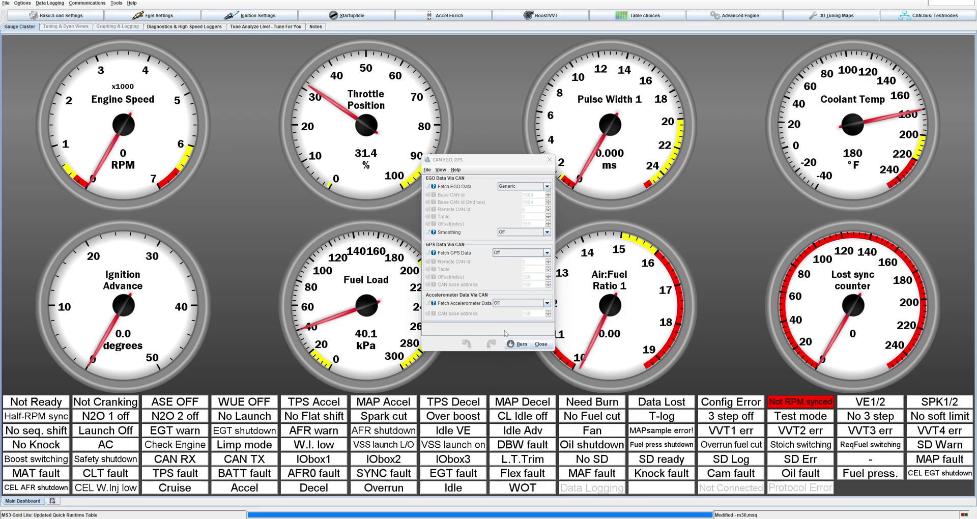
# Place the CAN Parameters and CAN receiving settings side by side.
pyautogui.click(549, 160)
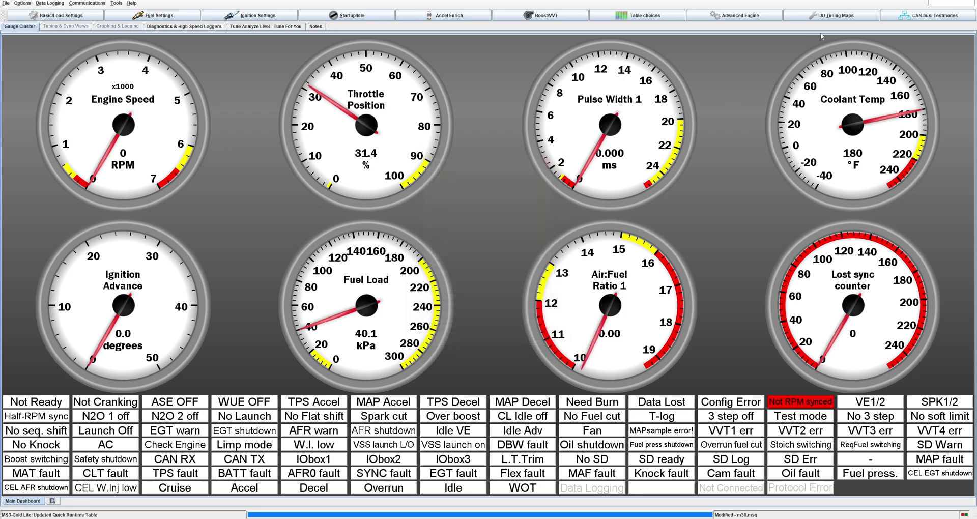
pyautogui.click(901, 18)
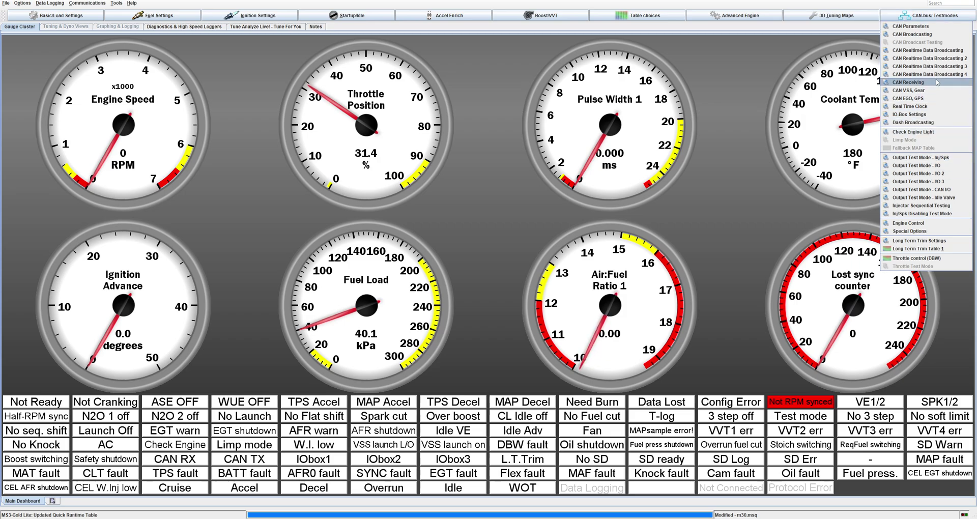
pyautogui.click(945, 28)
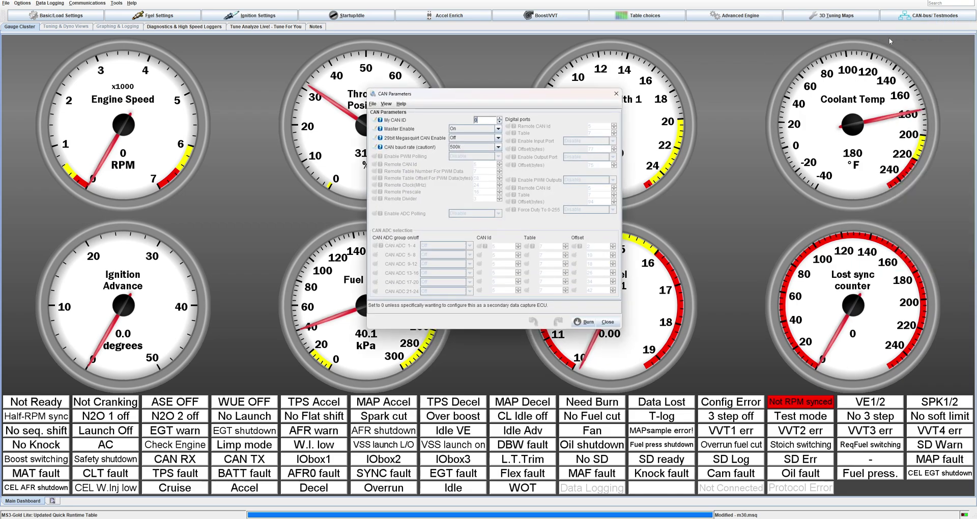
pyautogui.click(921, 16)
pyautogui.click(926, 76)
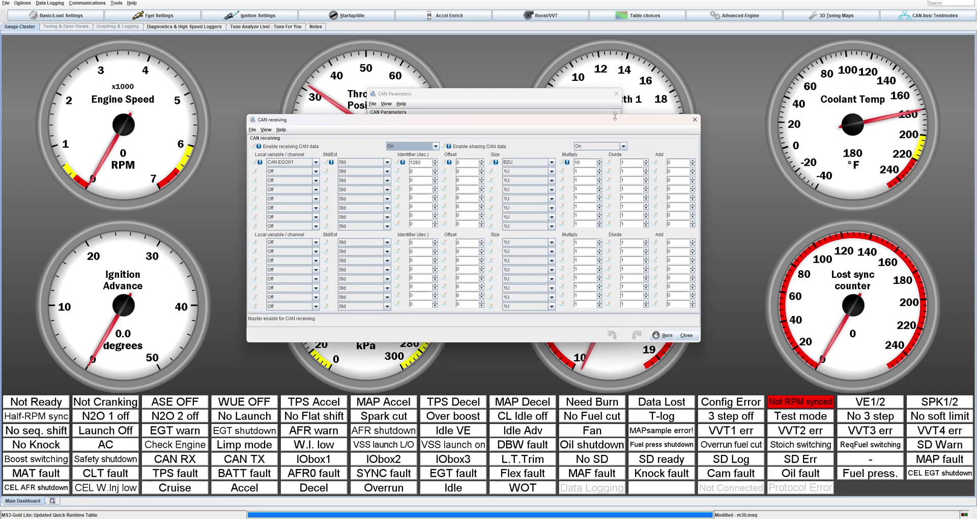
pyautogui.moveTo(548, 124); pyautogui.dragTo(556, 309)
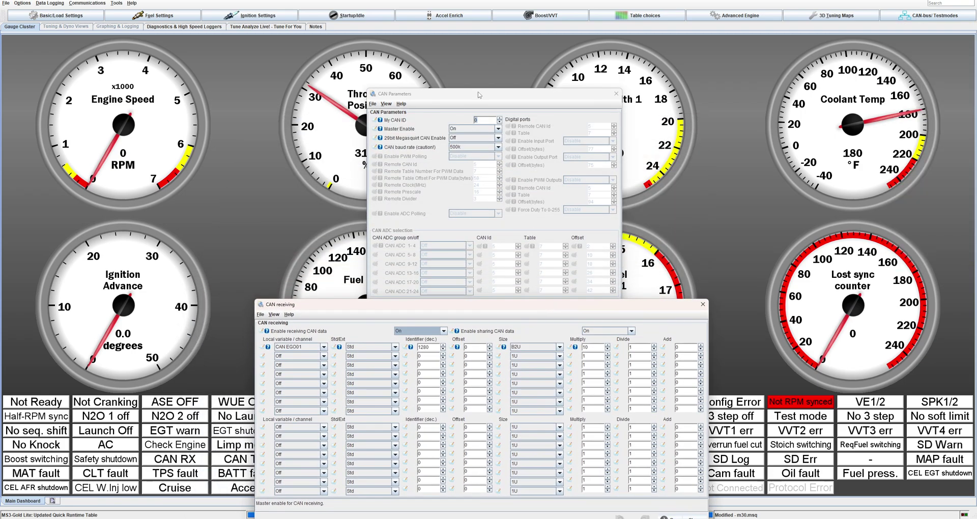
pyautogui.moveTo(479, 95); pyautogui.dragTo(164, 50)
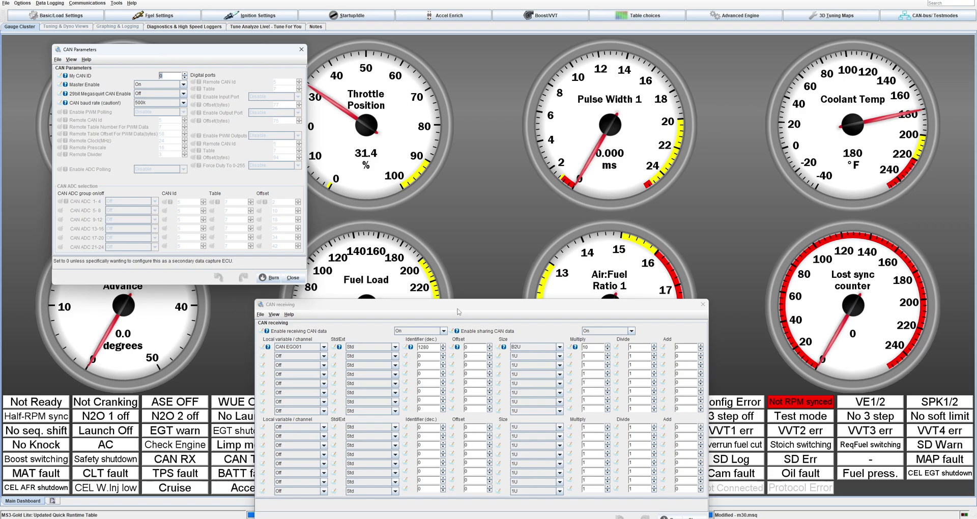
pyautogui.moveTo(458, 305); pyautogui.dragTo(513, 70)
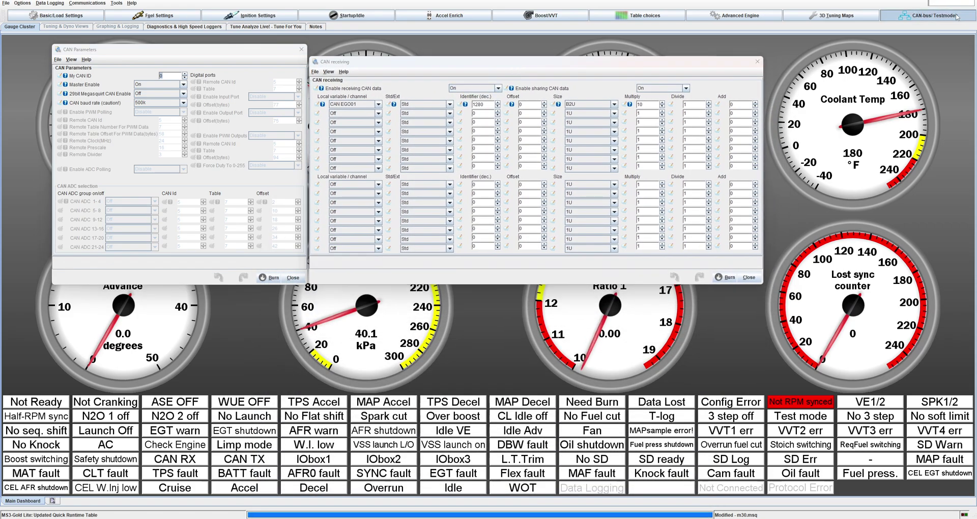
# Cross-check CAN EGO, GPS, then close it and CAN receiving.
pyautogui.click(926, 15)
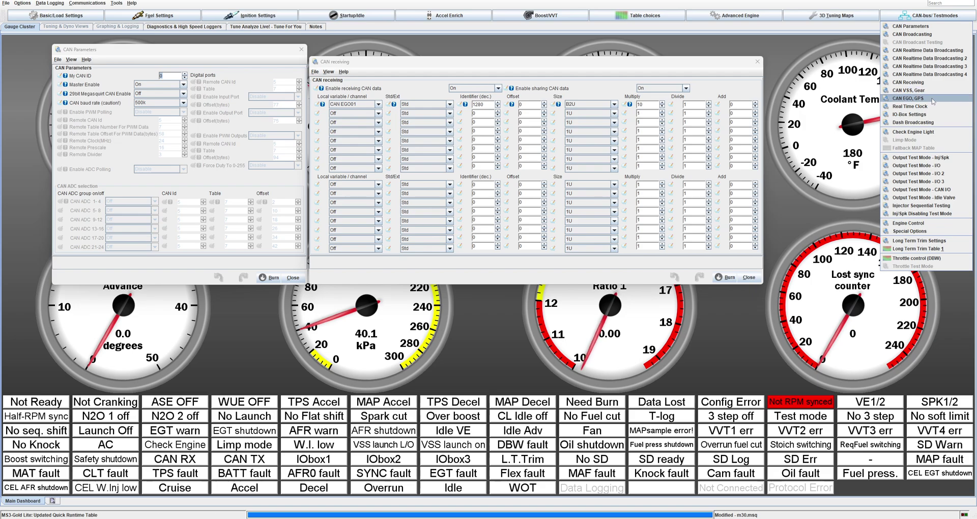
pyautogui.click(933, 100)
pyautogui.moveTo(490, 162); pyautogui.dragTo(837, 77)
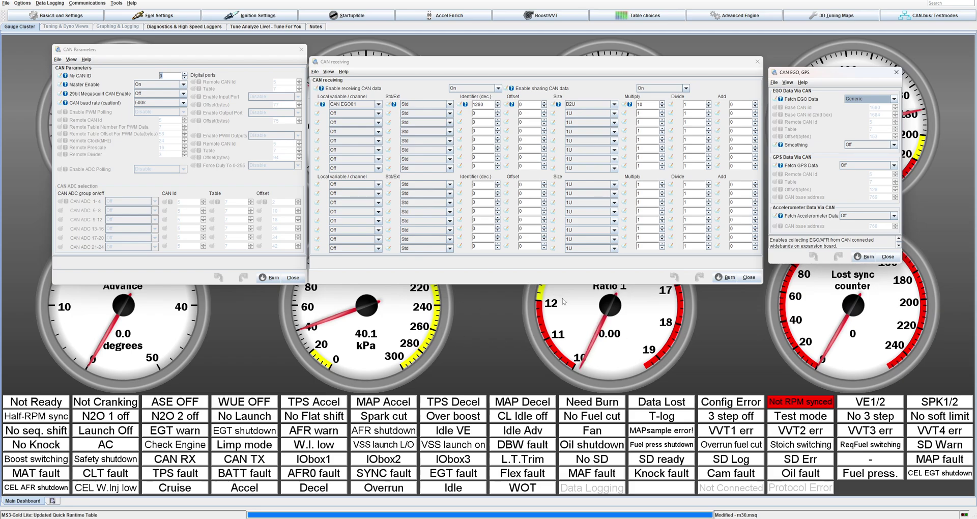
pyautogui.click(896, 73)
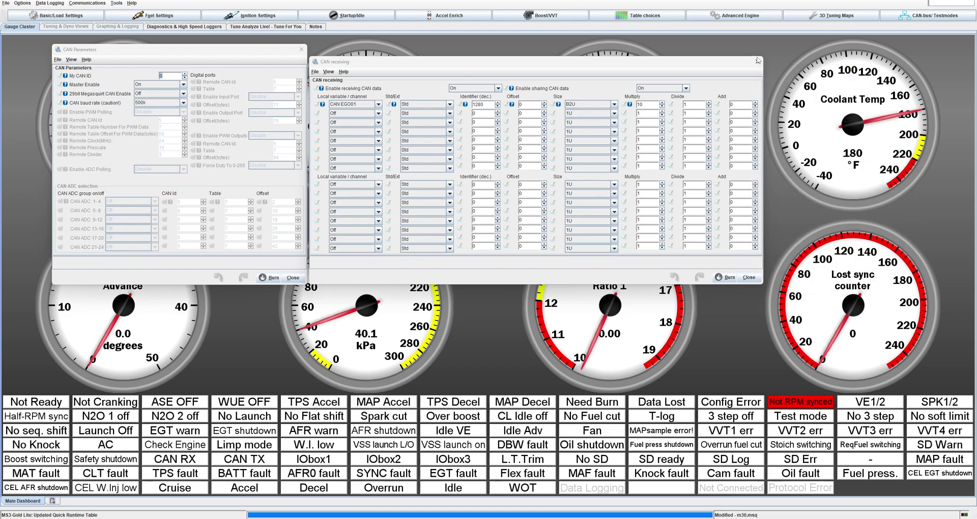
pyautogui.click(757, 61)
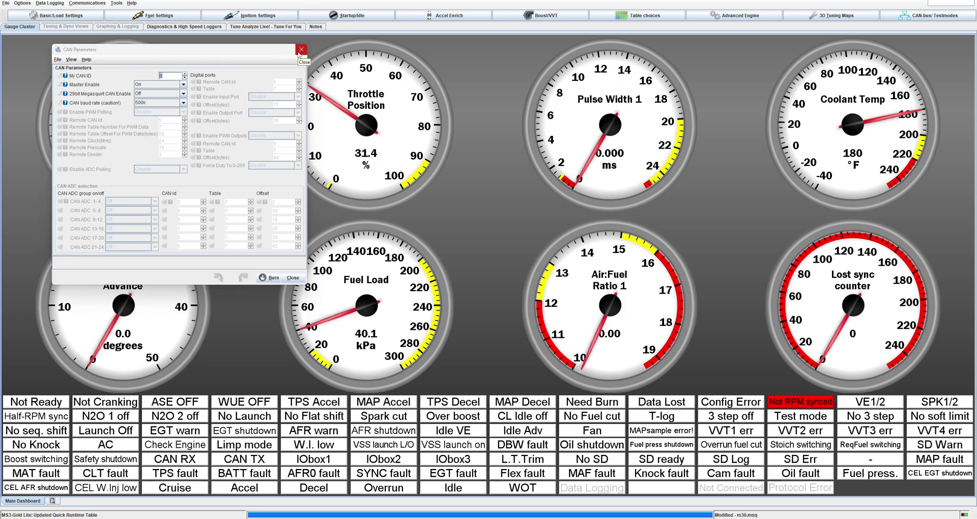
# Close CAN Parameters so CAN RX lights green and AFR 1 reads 9.10.
pyautogui.click(300, 51)
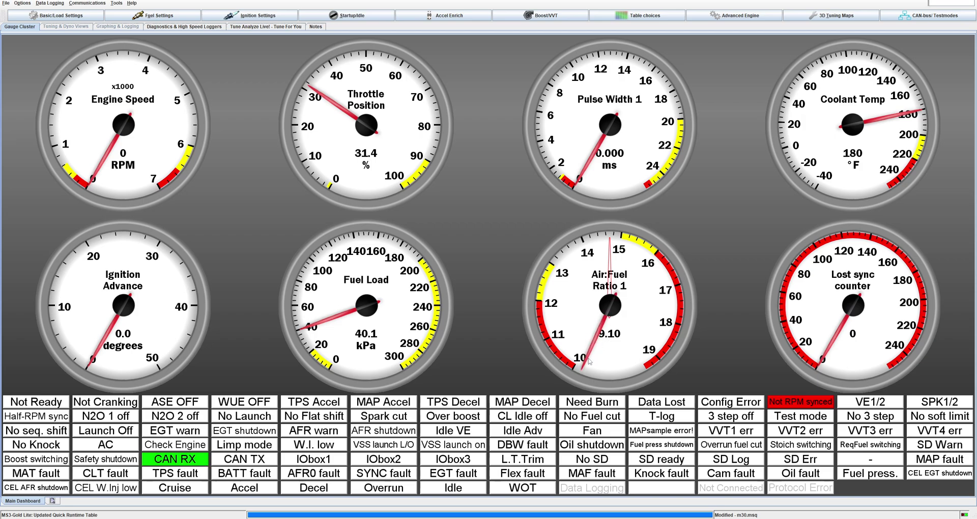
# Close the AFR Device Manager and confirm the Air:Fuel gauge reads 16.10.
pyautogui.click(654, 260)
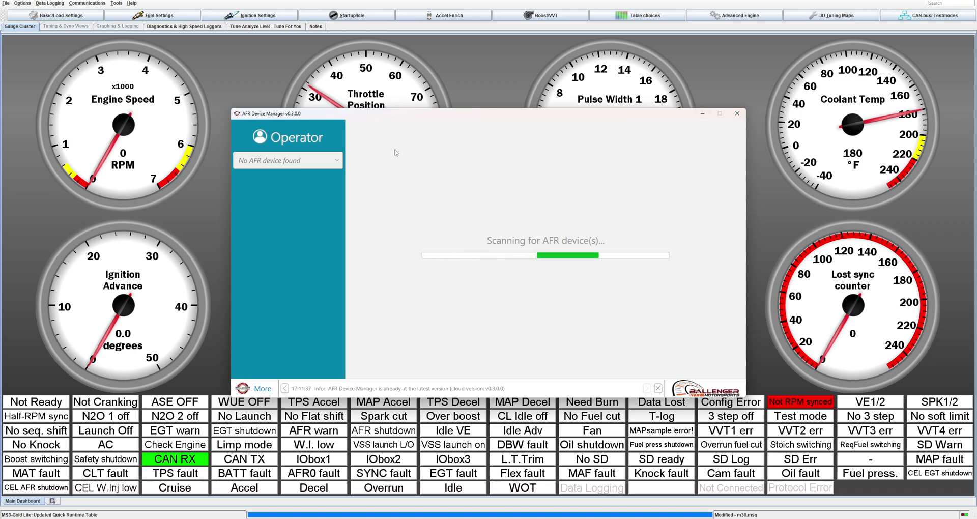
pyautogui.click(737, 114)
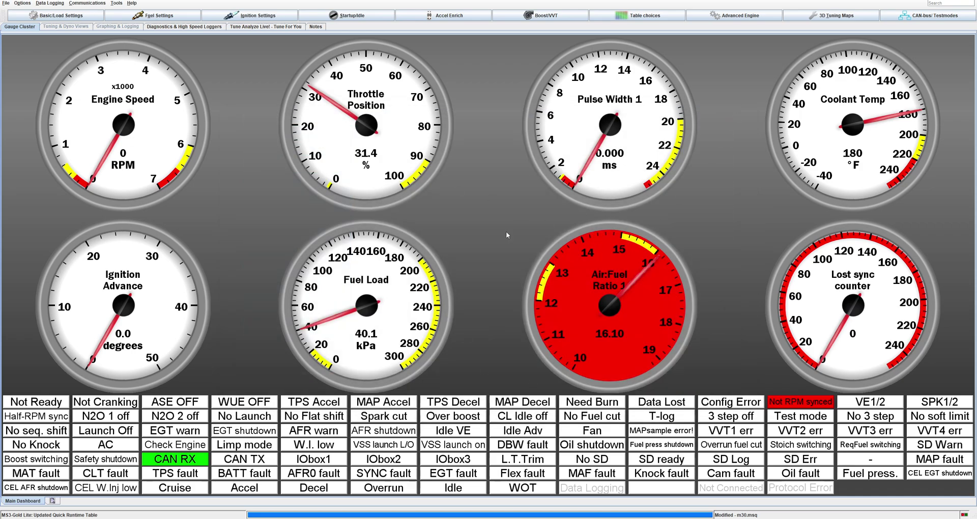
pyautogui.click(928, 15)
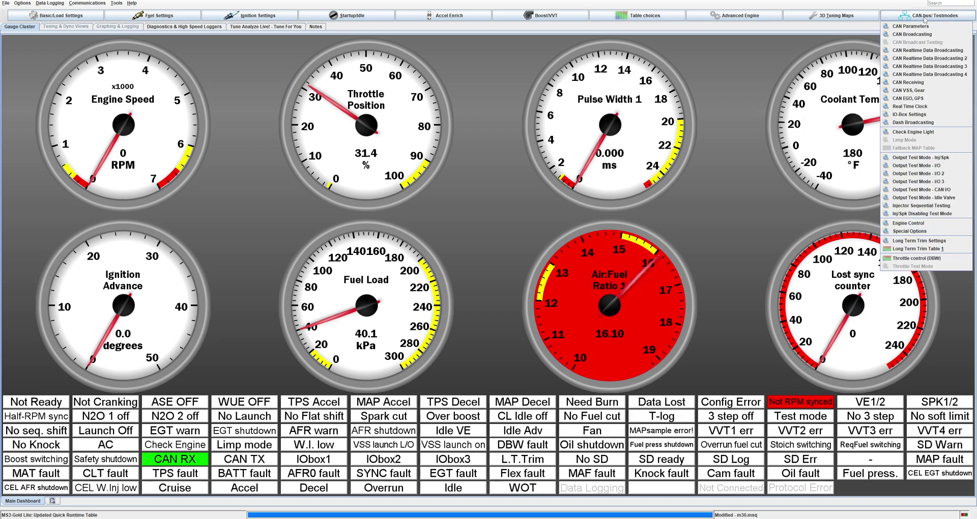
pyautogui.click(737, 194)
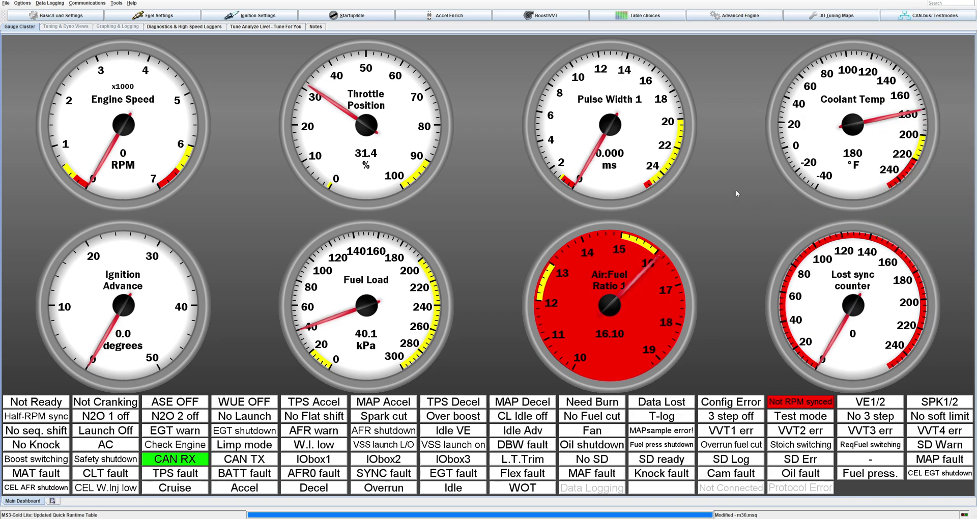